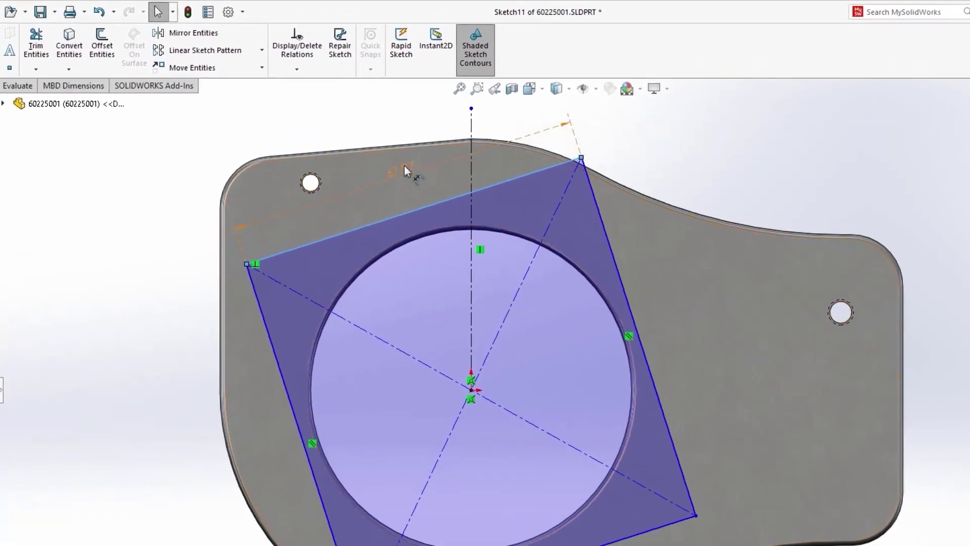
- Dimension the upper side of the tilted square at 56.57 mm
click(404, 166)
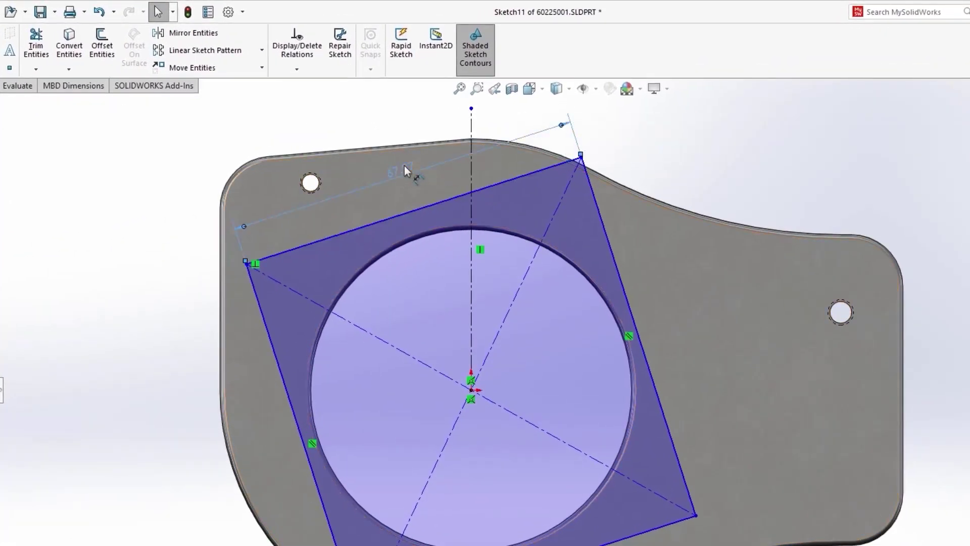
text(56.57)
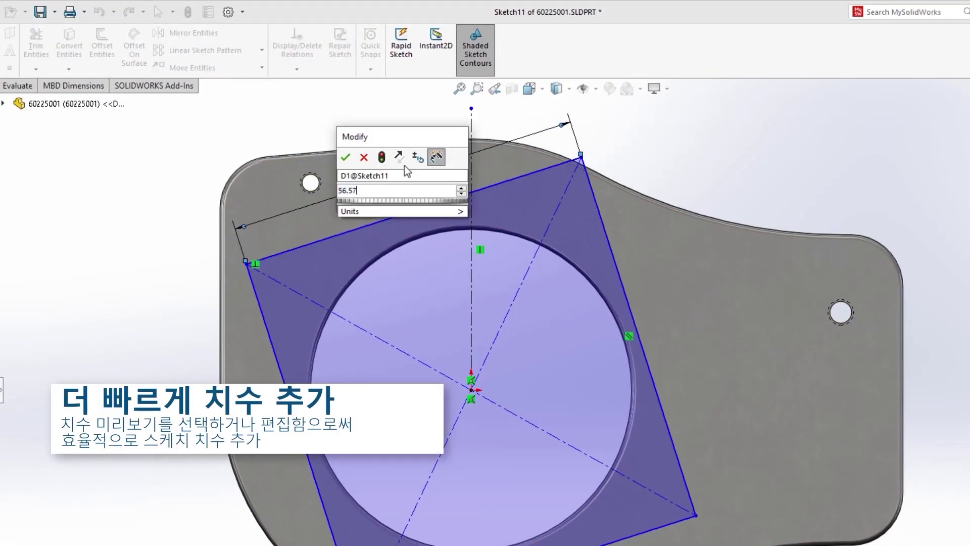
key(Return)
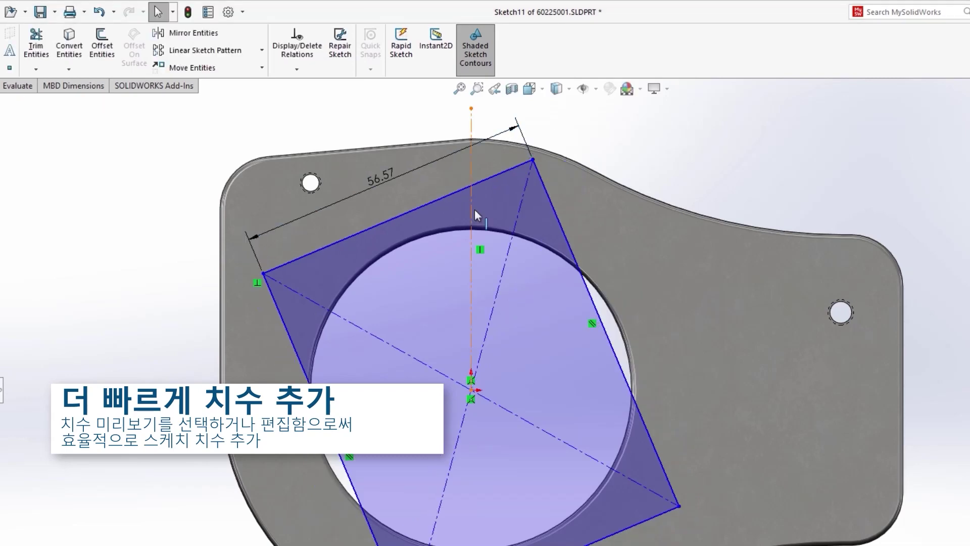
- Set the angle between the vertical centreline and the square's right-hand side to 6.13°
ctrl+click(553, 210)
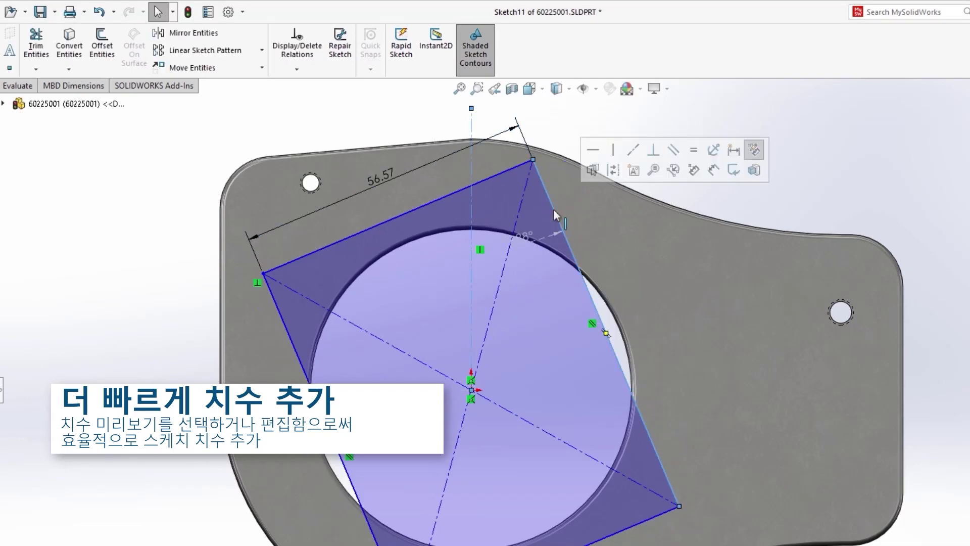
click(525, 240)
text(6.1)
key(Return)
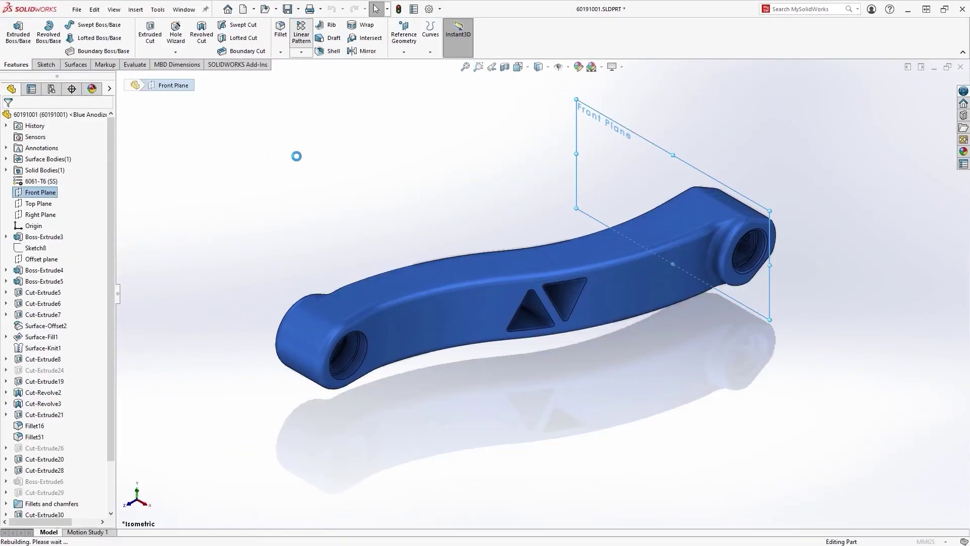
- Linear-pattern the triangular cut symmetrically about its original position with 23 mm spacing, using the Front Plane as direction
click(527, 327)
key(space)
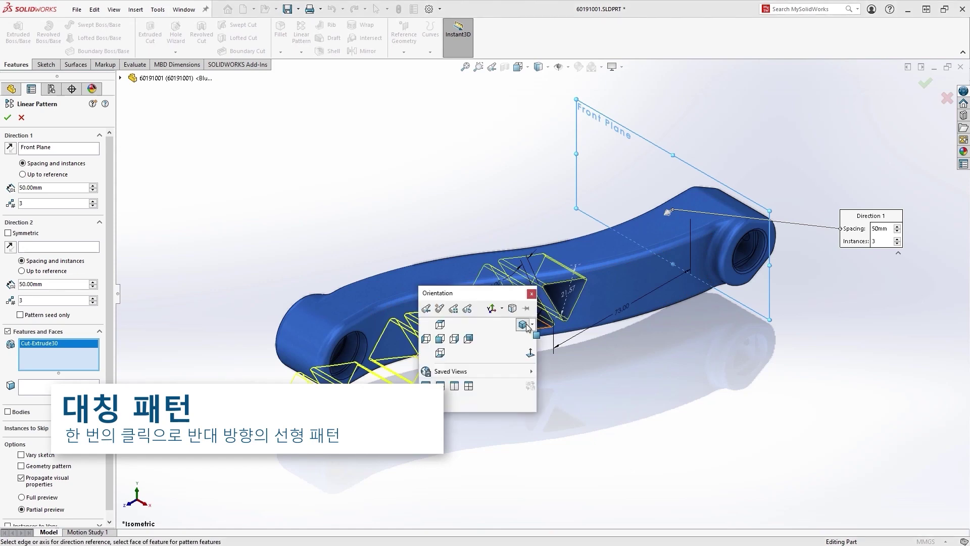
click(458, 345)
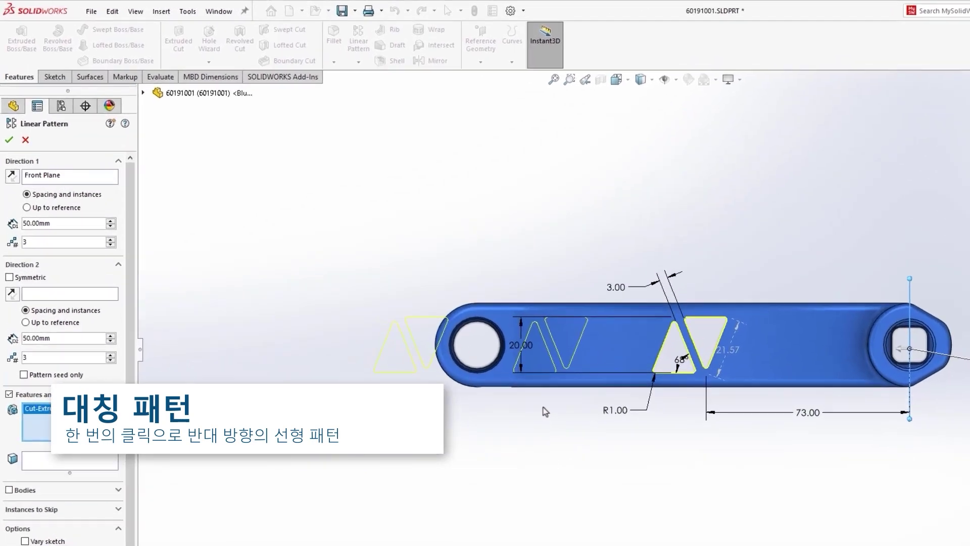
click(87, 243)
text(2)
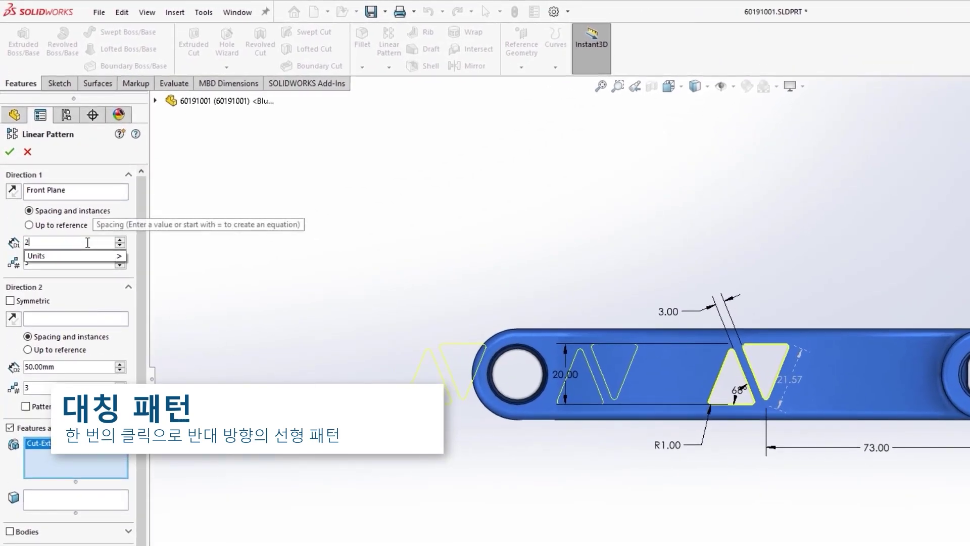
text(3)
key(Tab)
click(45, 302)
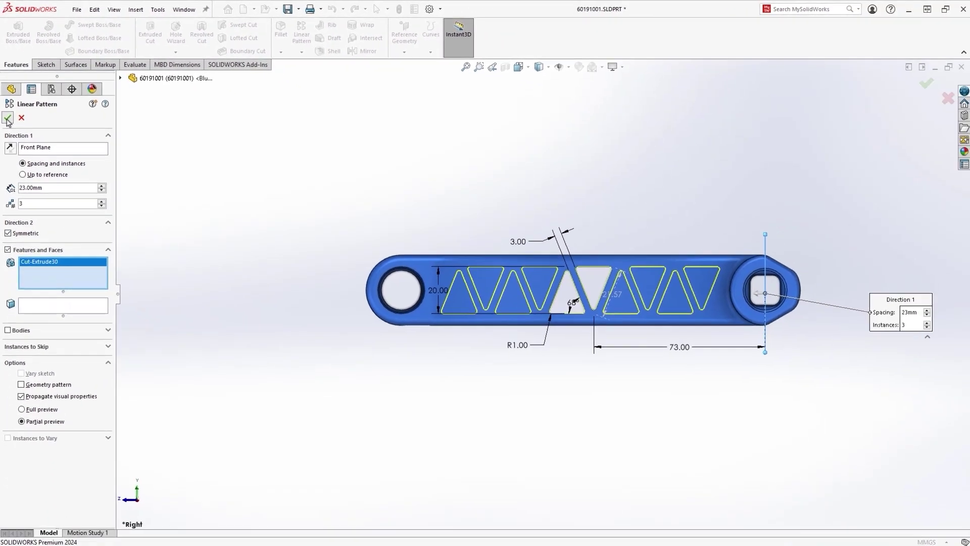
click(9, 153)
key(ctrl+7)
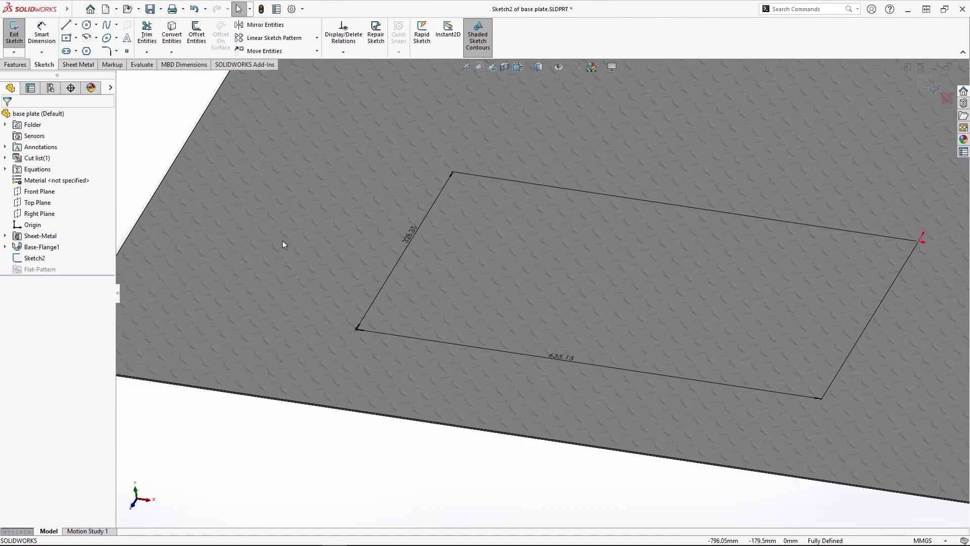
- Sketch a 350 x 75 mm center rectangle centred on the lower-left corner of the reference lines on the base plate
key(s)
click(384, 253)
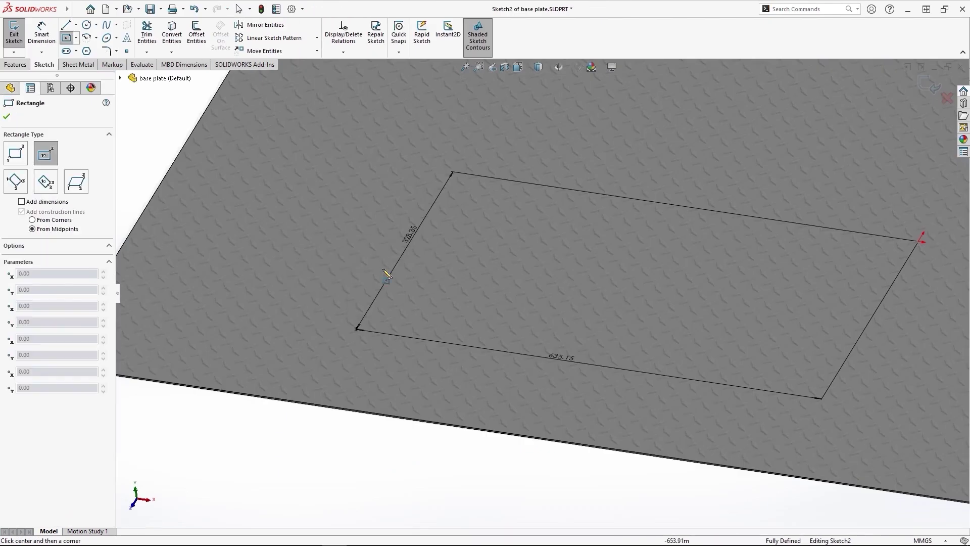
click(357, 329)
text(75)
key(Return)
text(350)
key(Return)
key(Escape)
- Create a Sheet Metal Stamp from the rectangle, reversed in direction, 20 mm deep with a 5° draft
key(s)
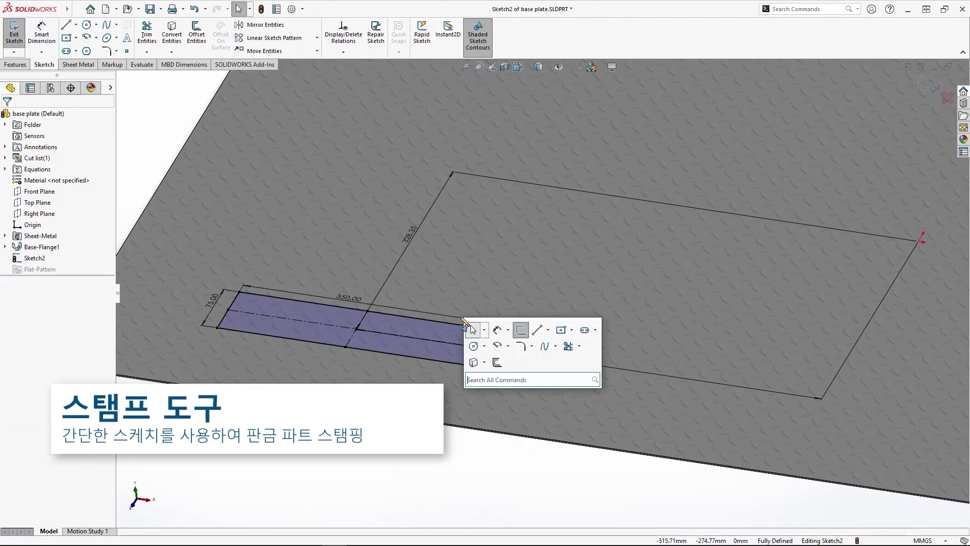
click(524, 395)
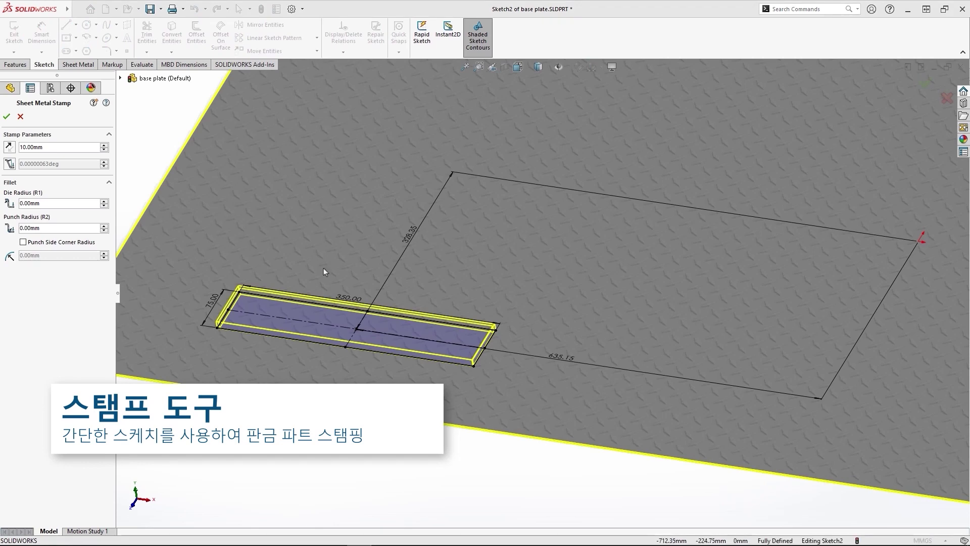
click(9, 147)
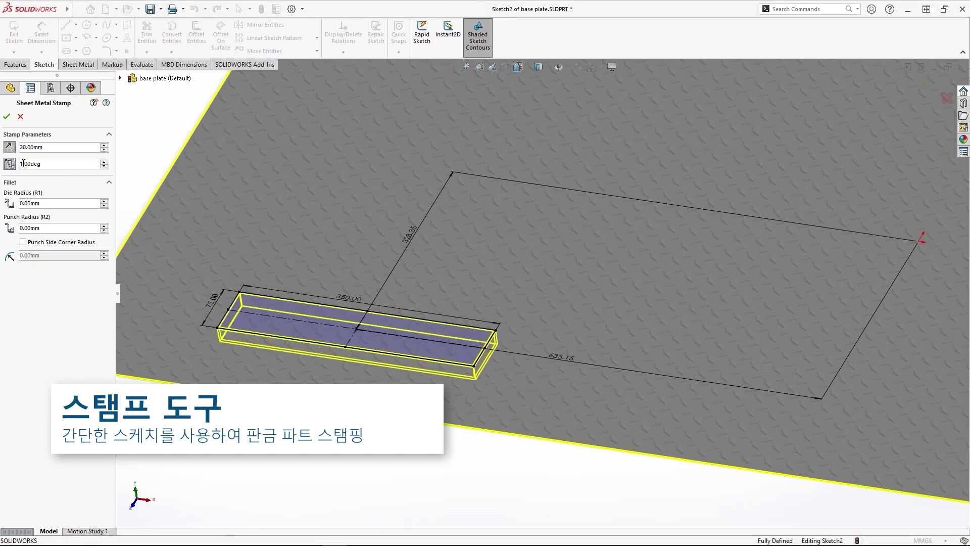
double_click(22, 163)
text(5)
key(Tab)
- Give the stamp a 10 mm die radius, a 20 mm punch radius and a punch side corner radius, and finish it
text(10)
key(Tab)
text(20)
key(Tab)
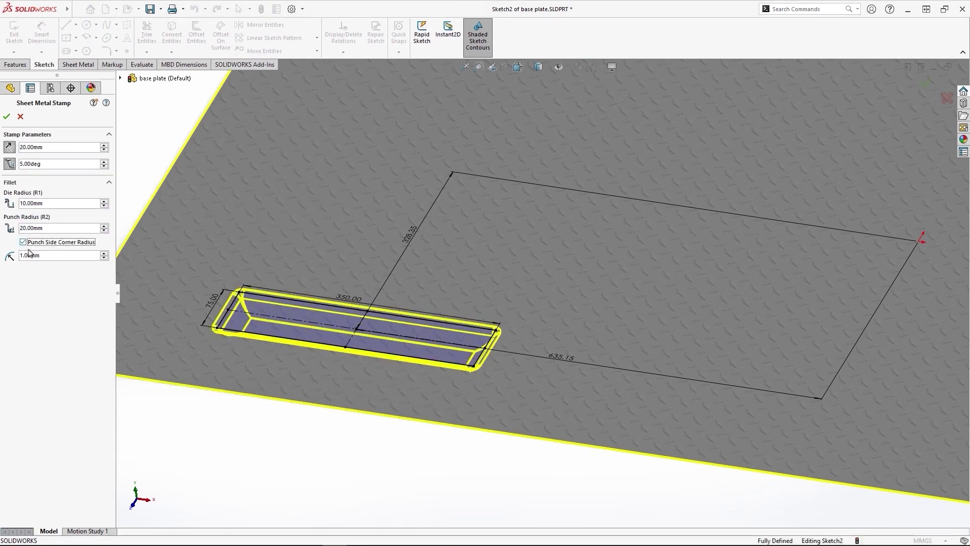
click(6, 118)
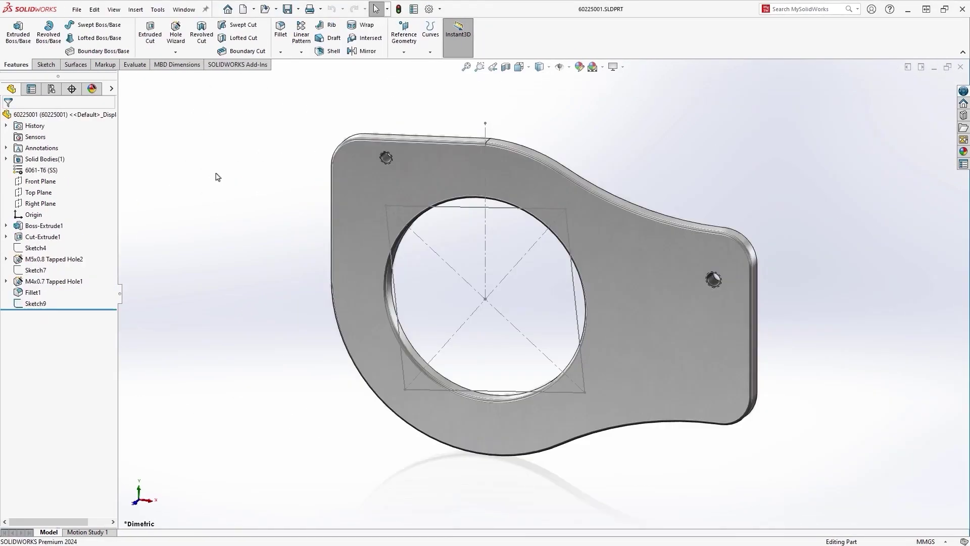
- Start a Hole Wizard hole on the plate and position it with the existing 2D sketch of the square
click(174, 53)
click(60, 135)
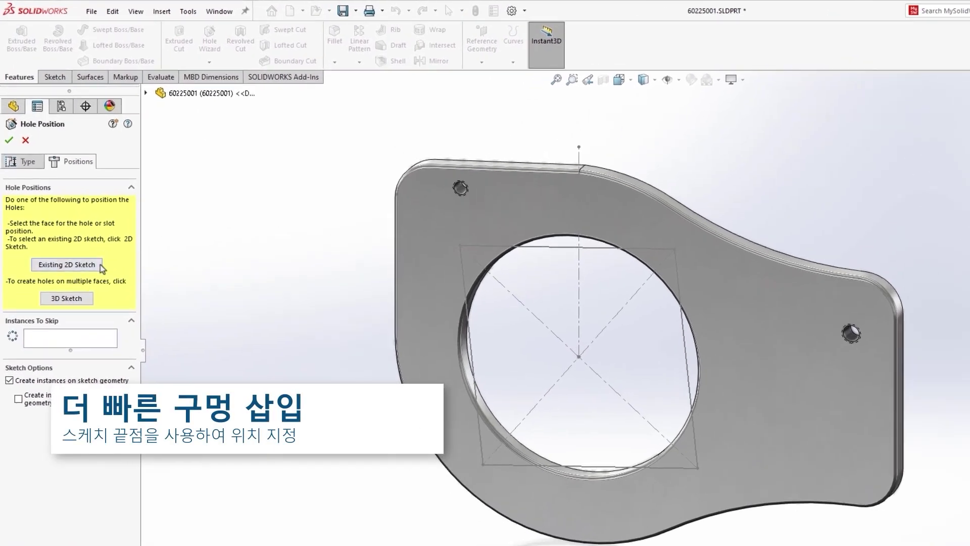
click(100, 266)
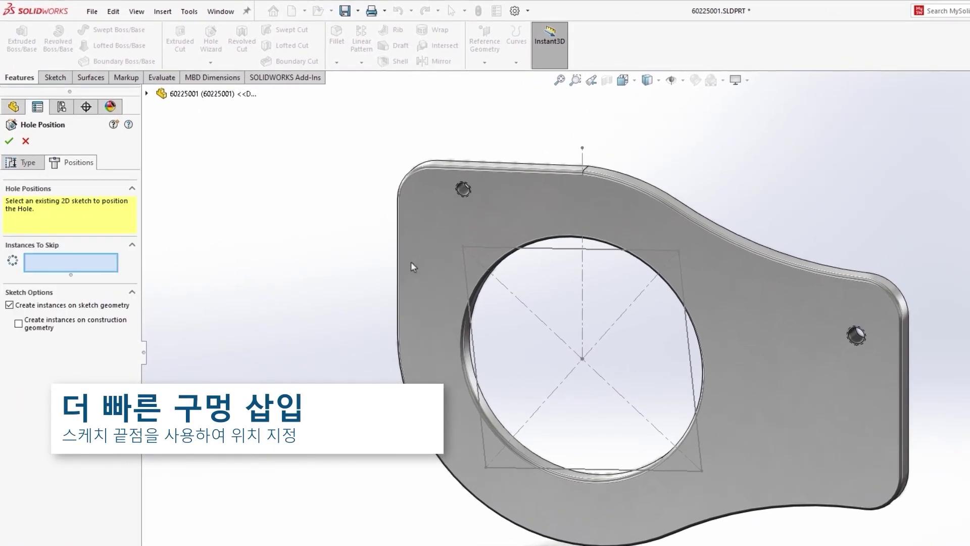
click(470, 272)
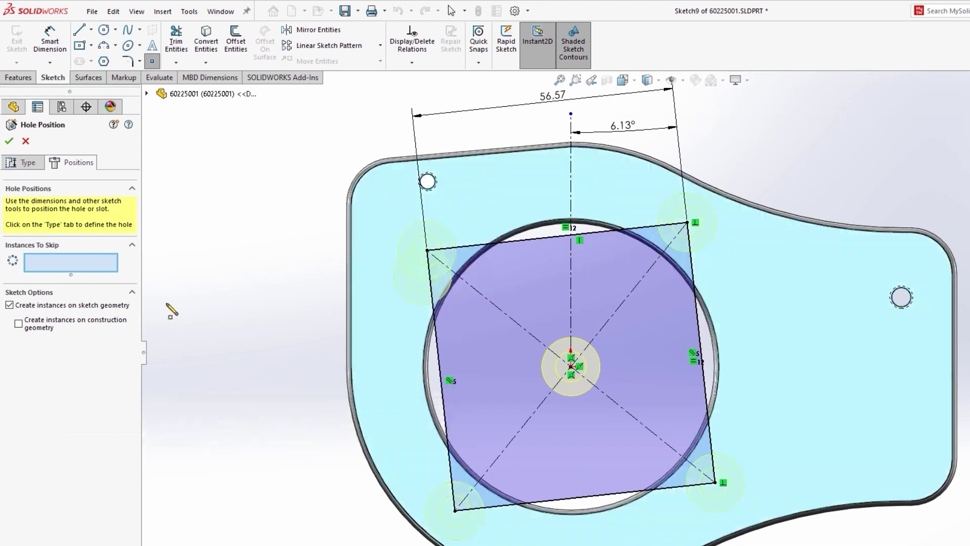
- Skip the hole instances at the square's upper-left corner and centre, and finish the countersunk holes
click(132, 327)
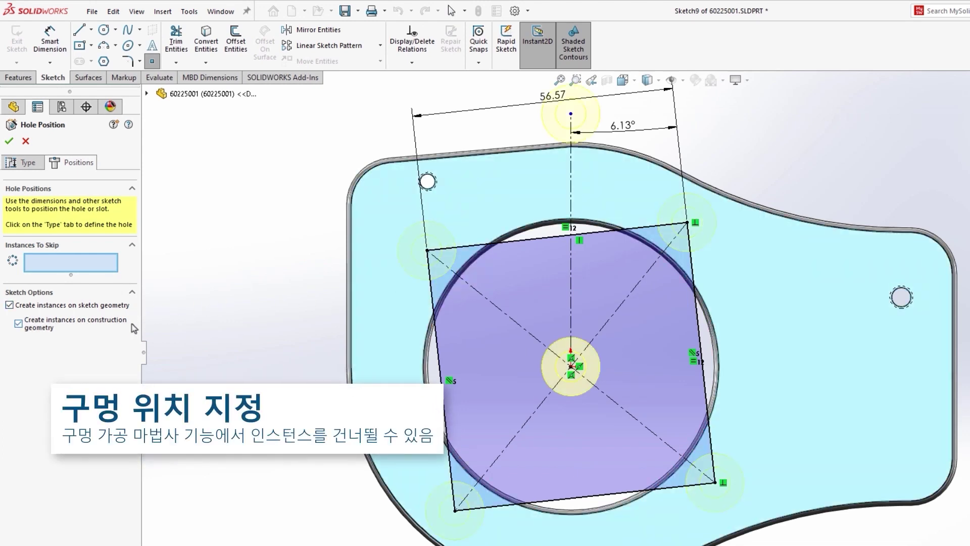
click(427, 253)
click(571, 367)
key(d)
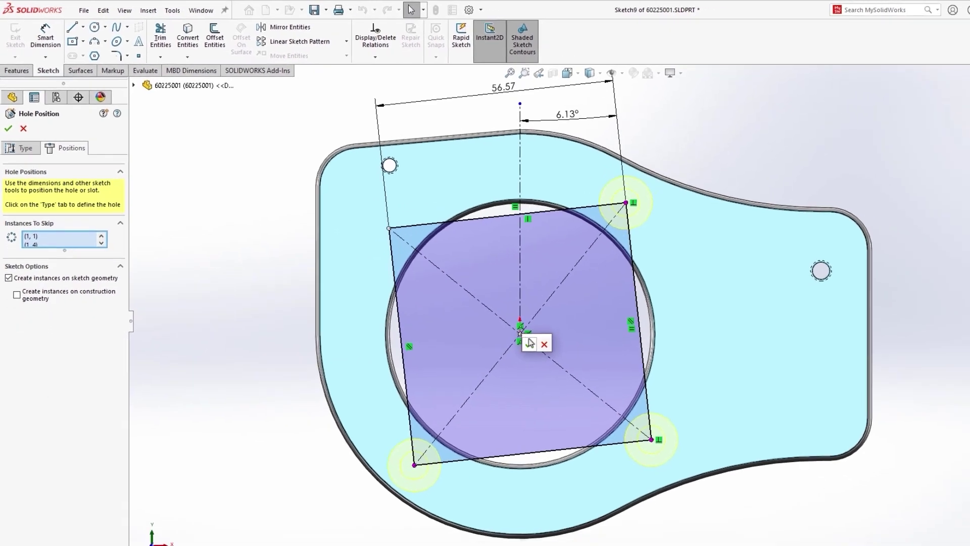
click(583, 377)
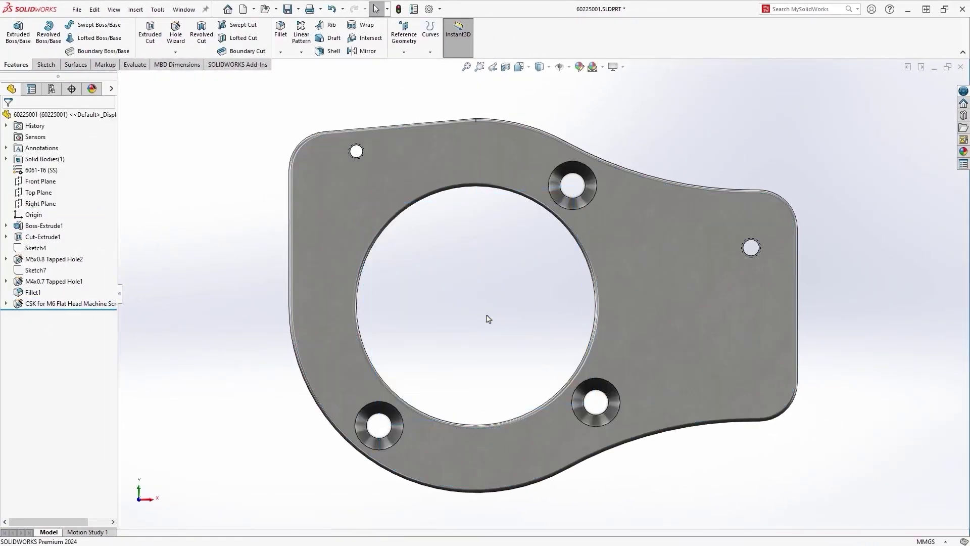
key(ctrl+7)
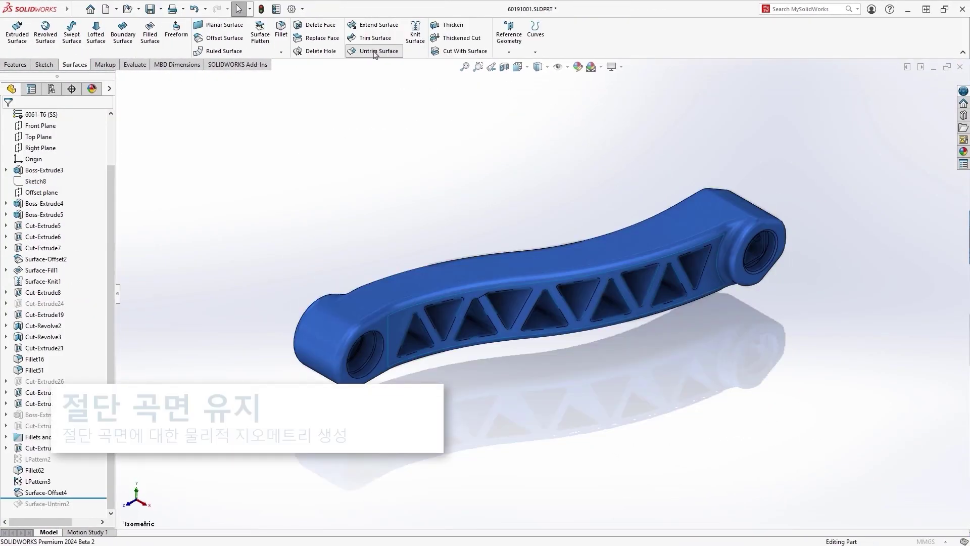
- Untrim the internal edges of the arm's face with the triangular openings, excluding the parent surface
click(375, 52)
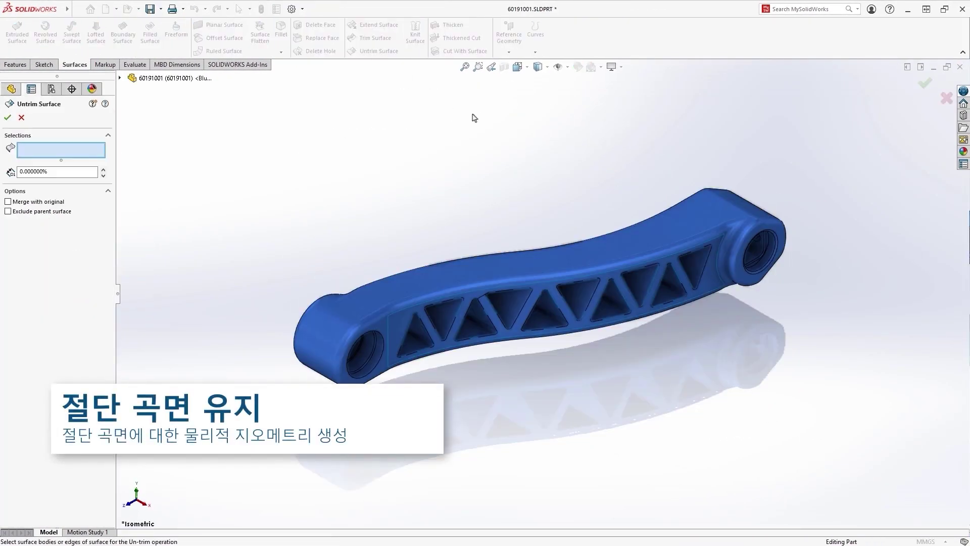
click(699, 267)
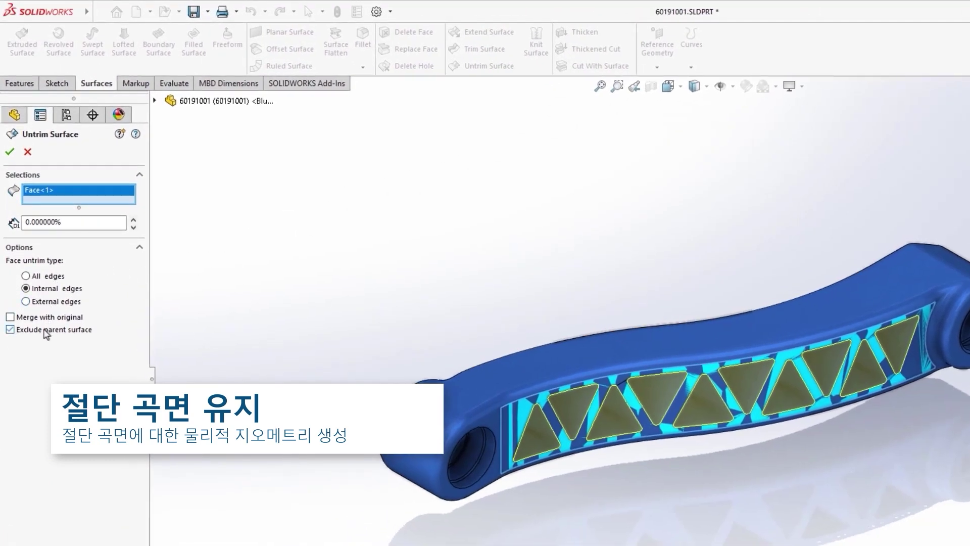
key(Return)
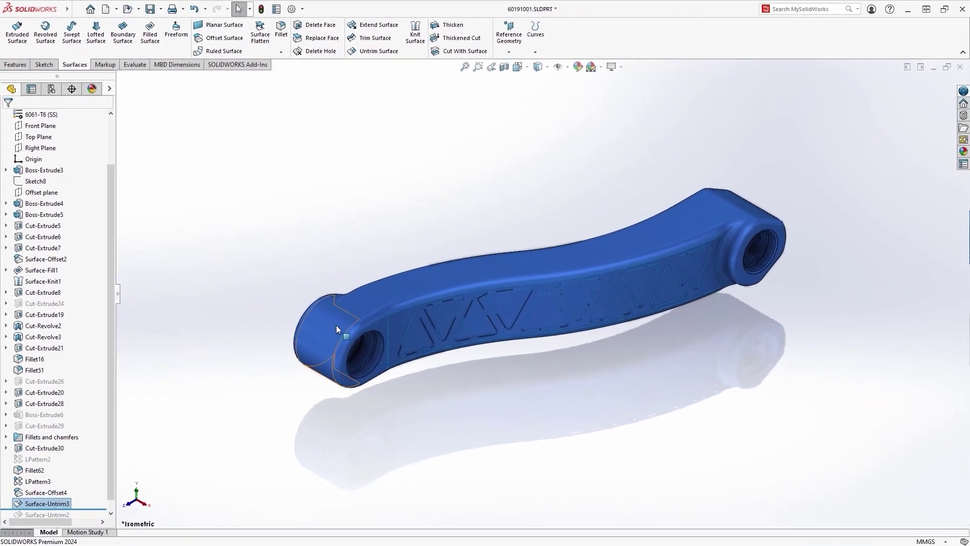
- Hide the arm and the offset surface to isolate the triangular untrimmed surfaces
key(Tab)
key(Tab)
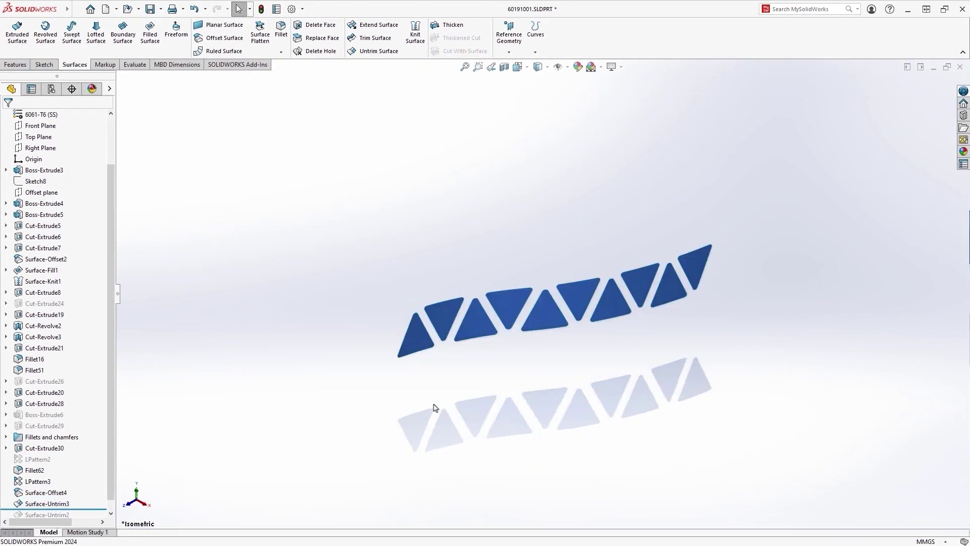
middle_drag(435, 407, 493, 404)
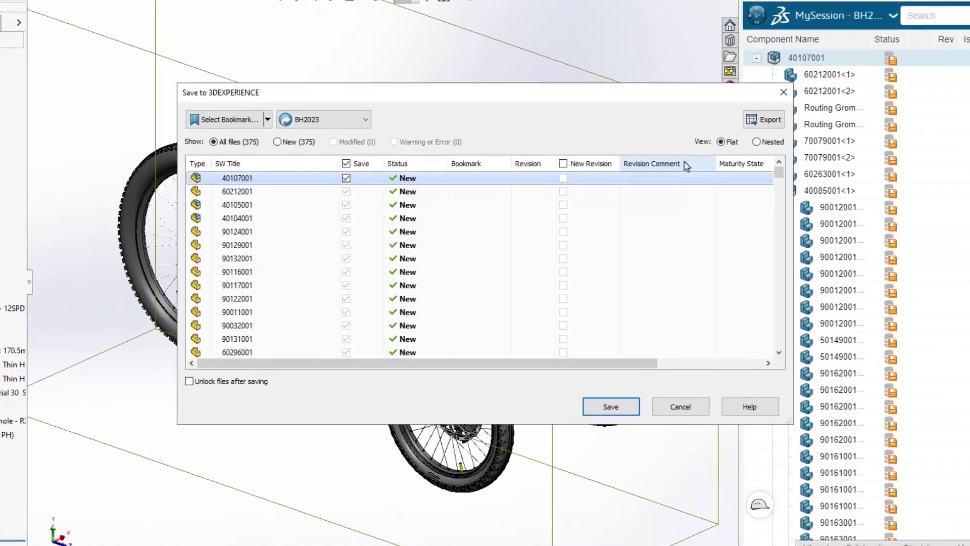
- Save the 40107001 assembly and all its components to 3DEXPERIENCE in BH2023
click(629, 417)
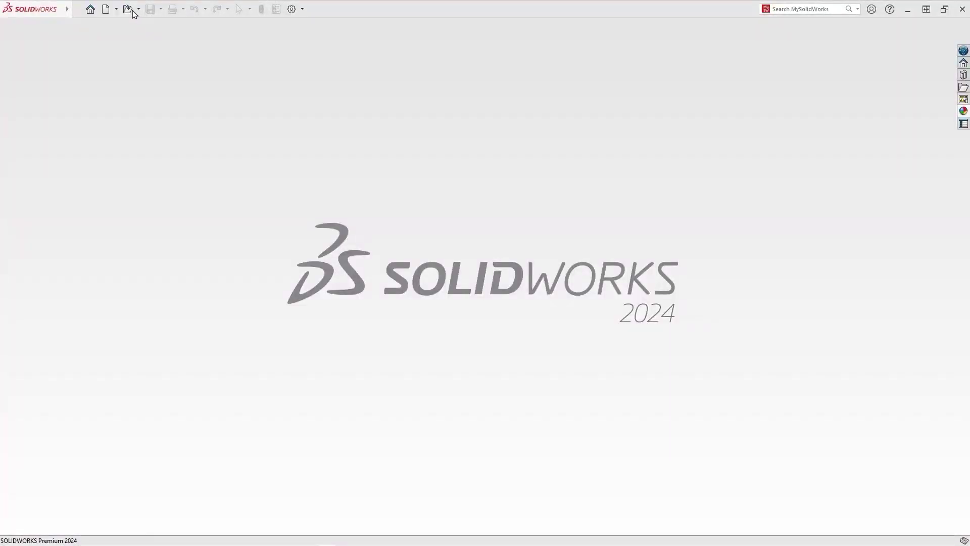
- Start importing 40099001.STEP from the From Vendor folder and cancel the import
click(133, 11)
click(424, 177)
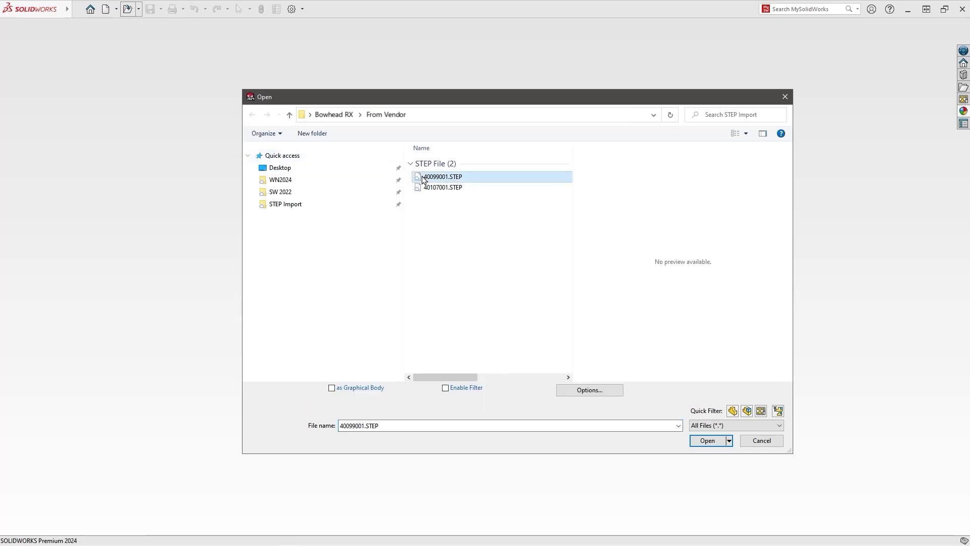
click(708, 440)
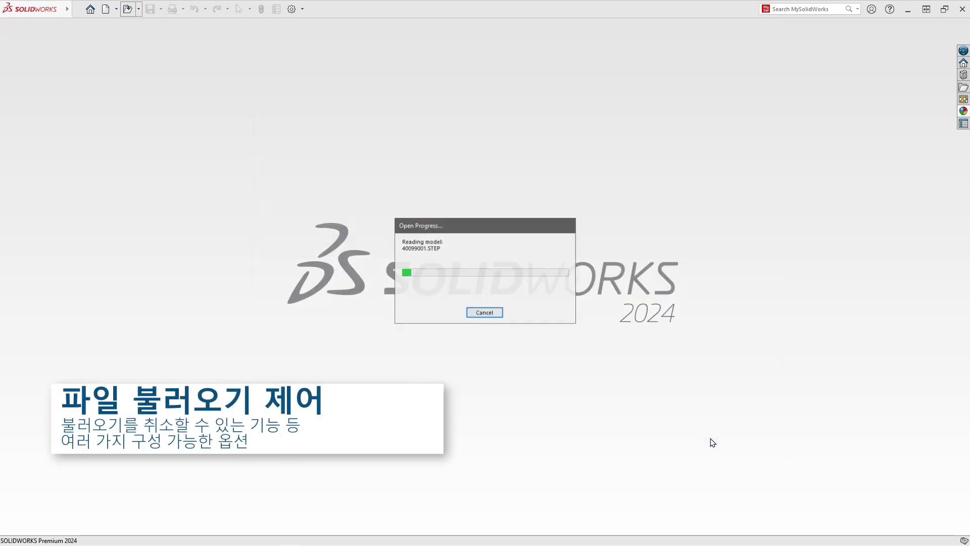
click(486, 314)
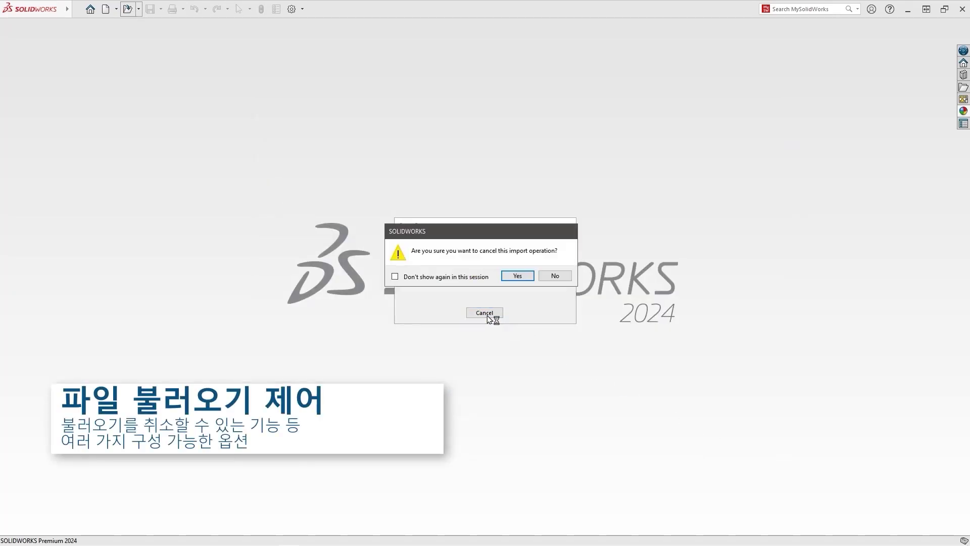
click(513, 277)
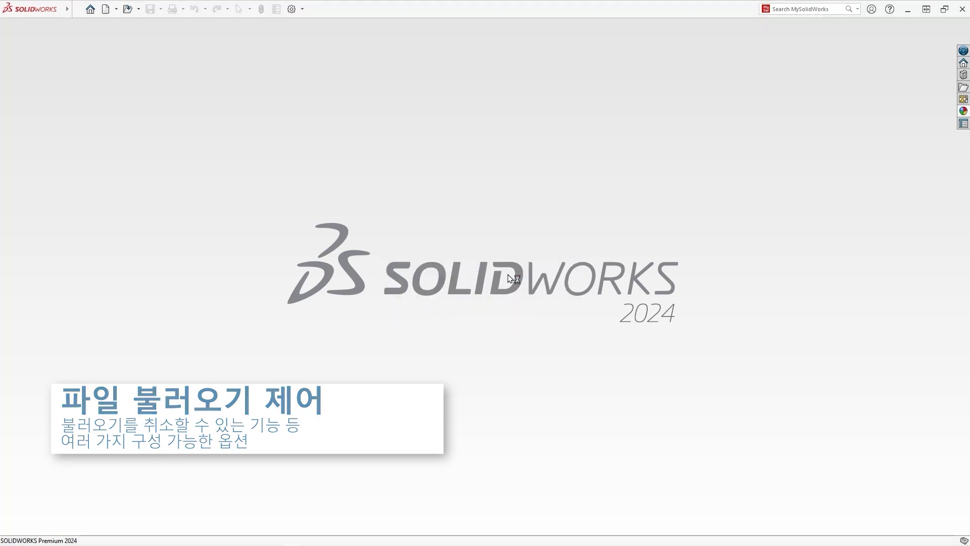
- Open 40099001.STEP from the From Vendor folder with the import filter enabled and generate a 3D preview
click(134, 15)
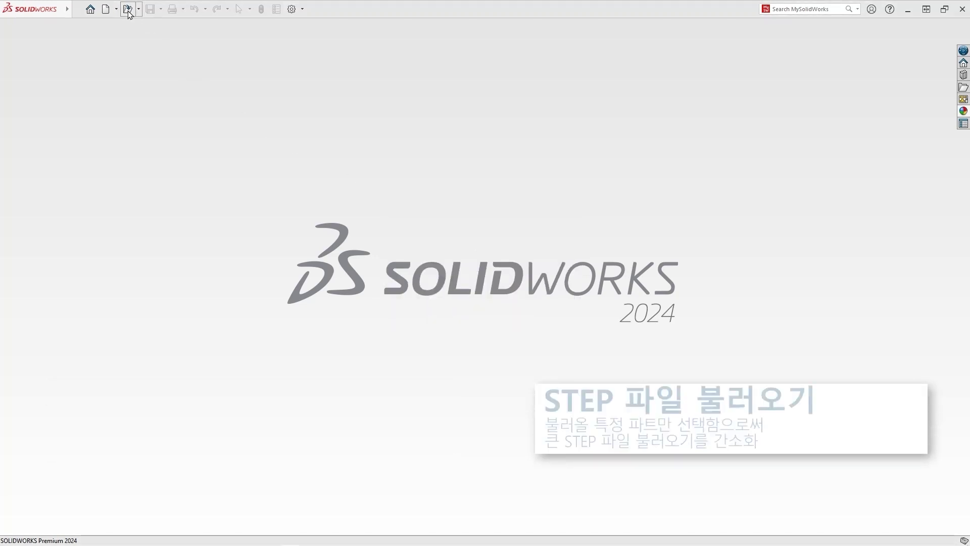
click(444, 175)
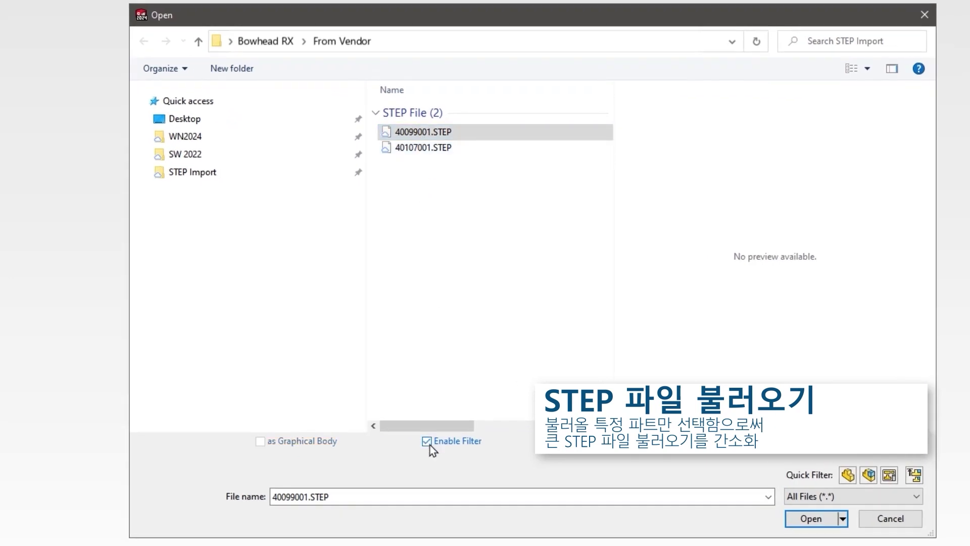
click(802, 518)
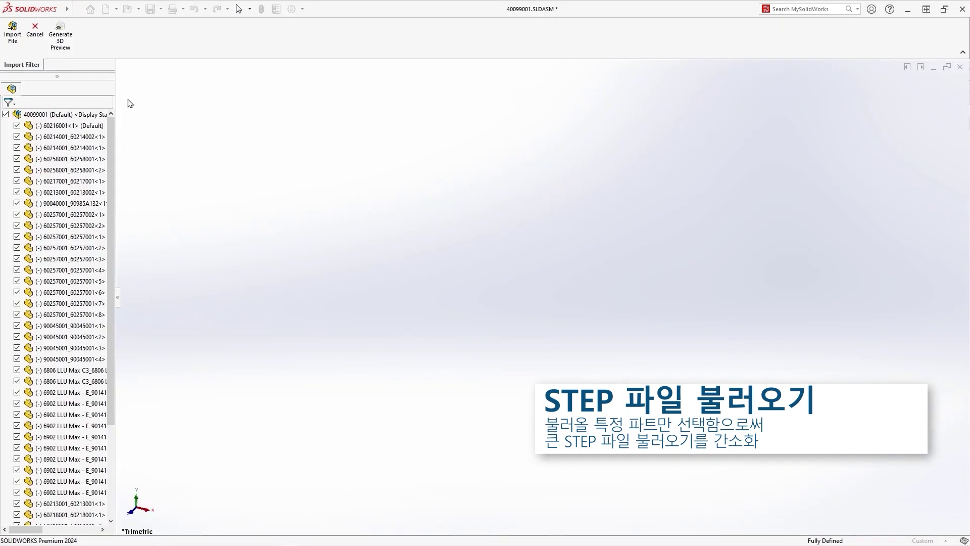
click(64, 44)
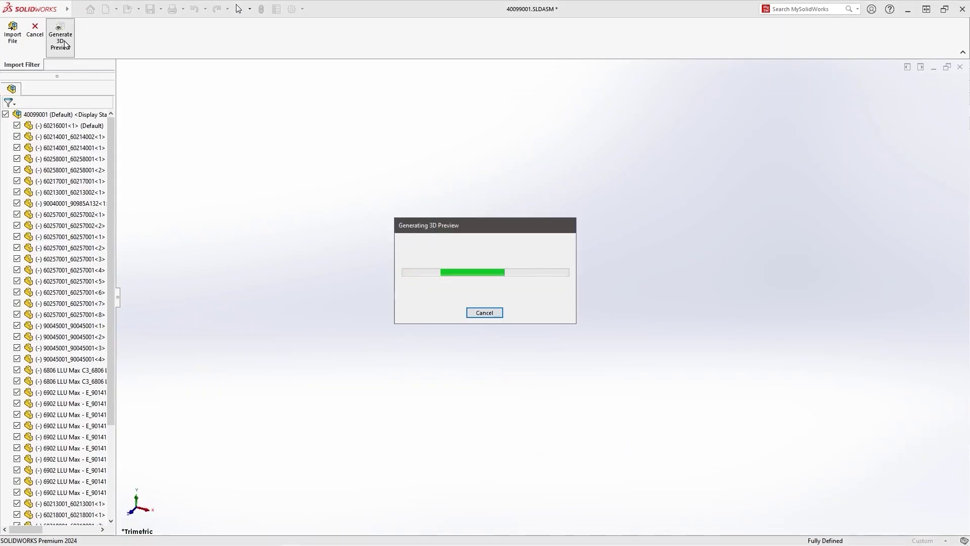
middle_drag(202, 232, 277, 216)
- Exclude all components except 60213001_60213001<1> from the 40099001 import filter and import the file
click(6, 130)
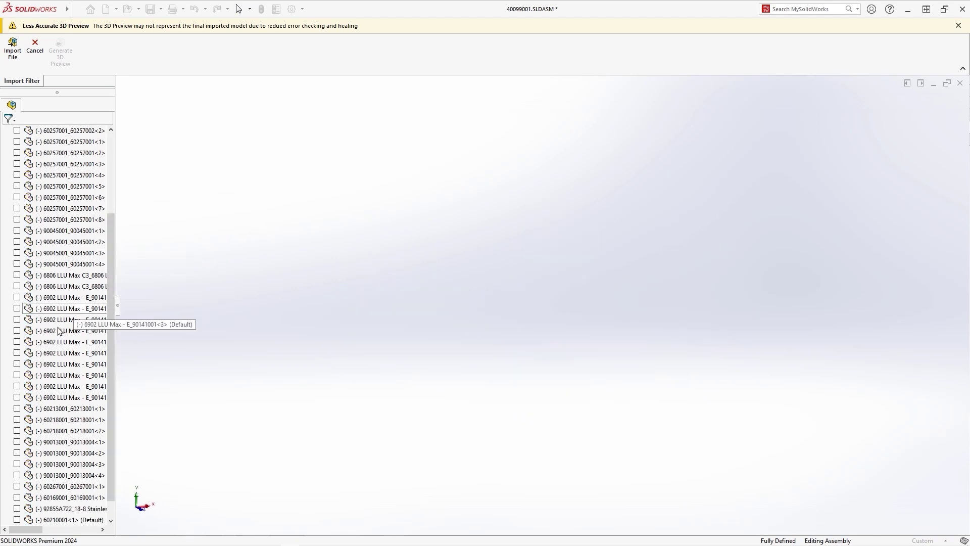
click(17, 409)
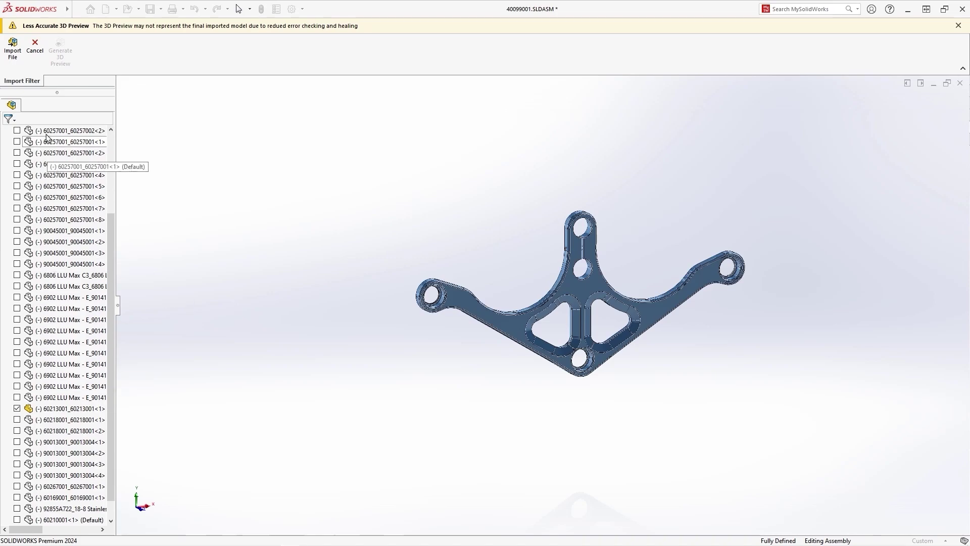
click(19, 52)
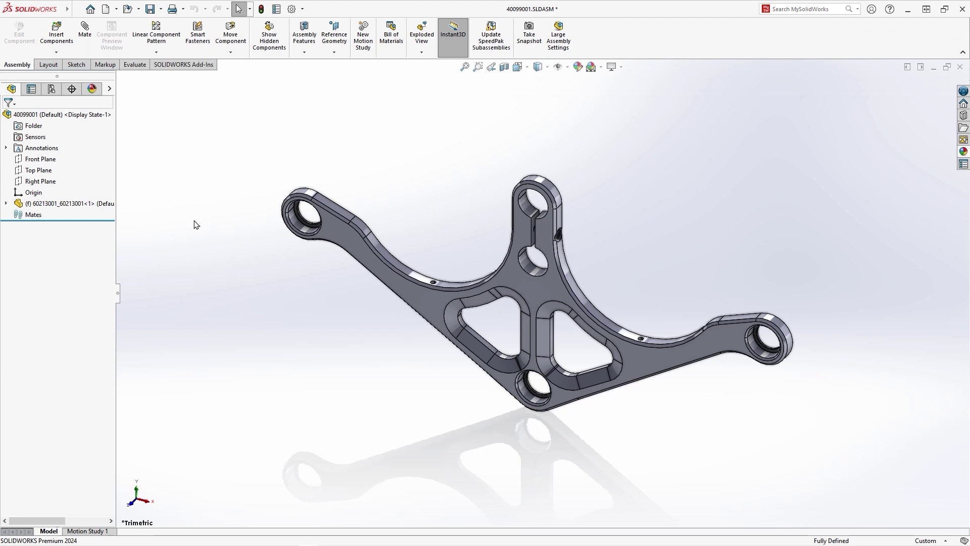
middle_drag(196, 224, 292, 178)
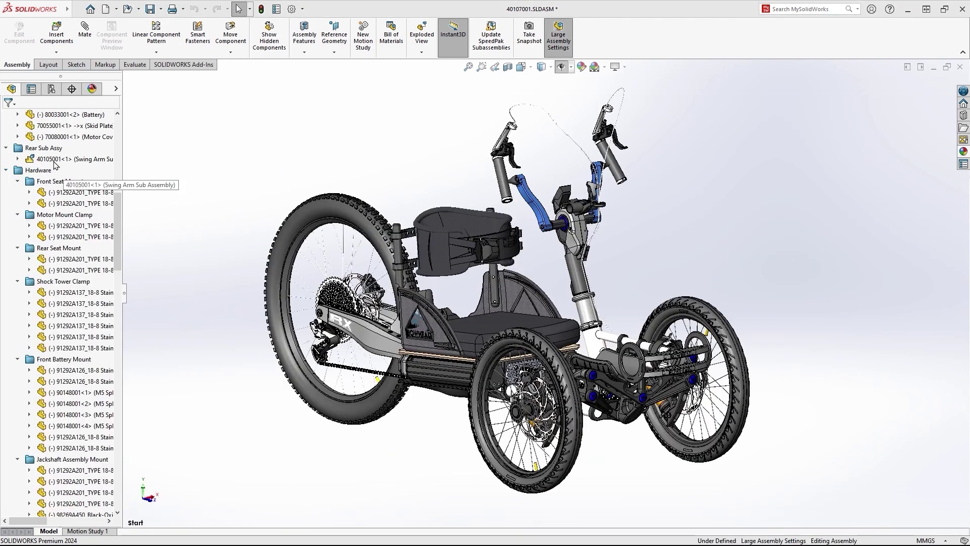
- Select the Swing Arm subassembly 40105001 together with the 90056001<1> and 90056001<2> subassemblies in the Pitman Linkage folder
click(55, 159)
drag(115, 204, 120, 245)
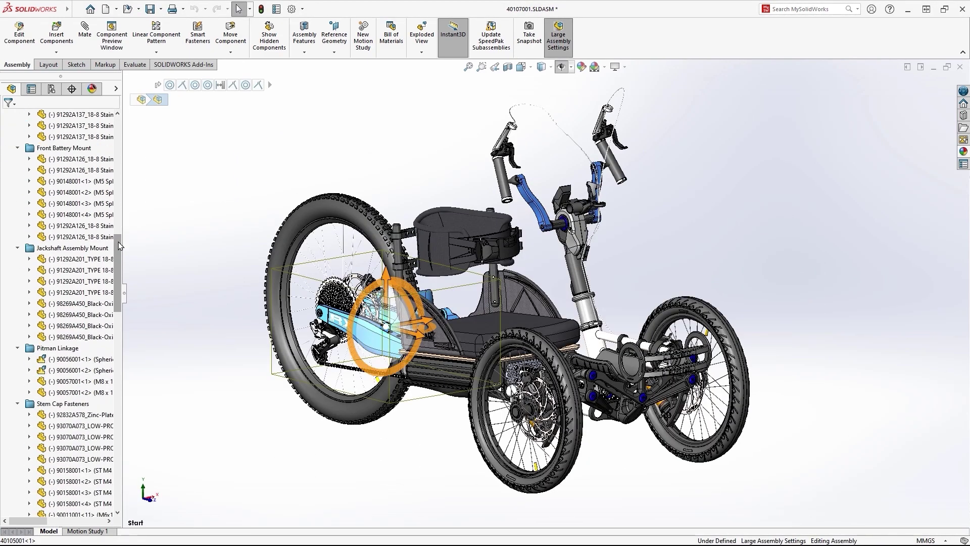
ctrl+click(71, 358)
ctrl+click(69, 372)
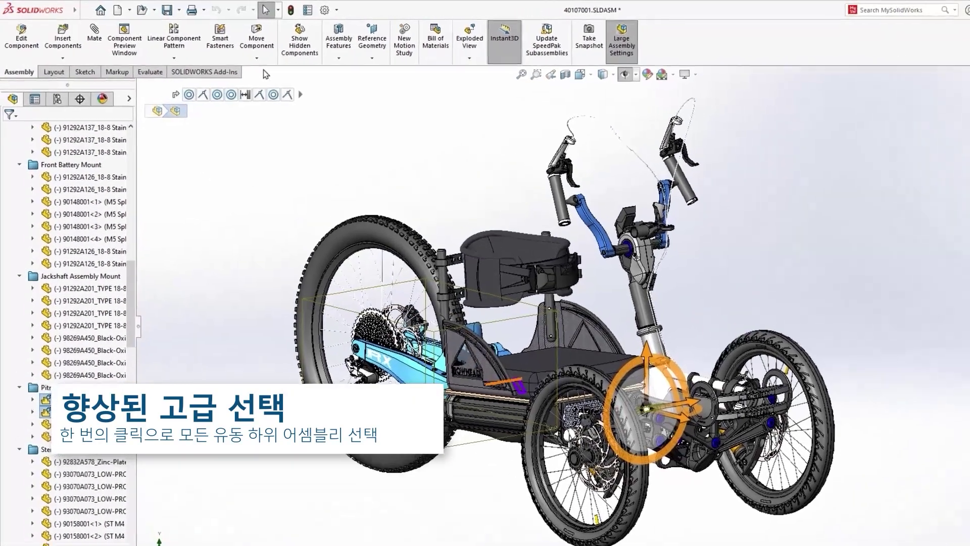
- Select all flexible subassemblies in the 40107001 assembly and bring up the options for those in the Front End folder
click(250, 8)
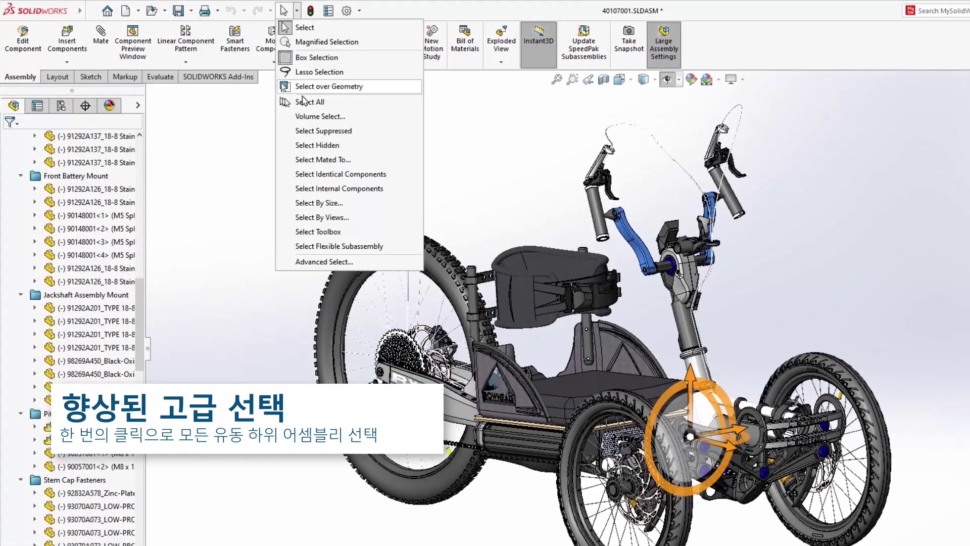
click(307, 246)
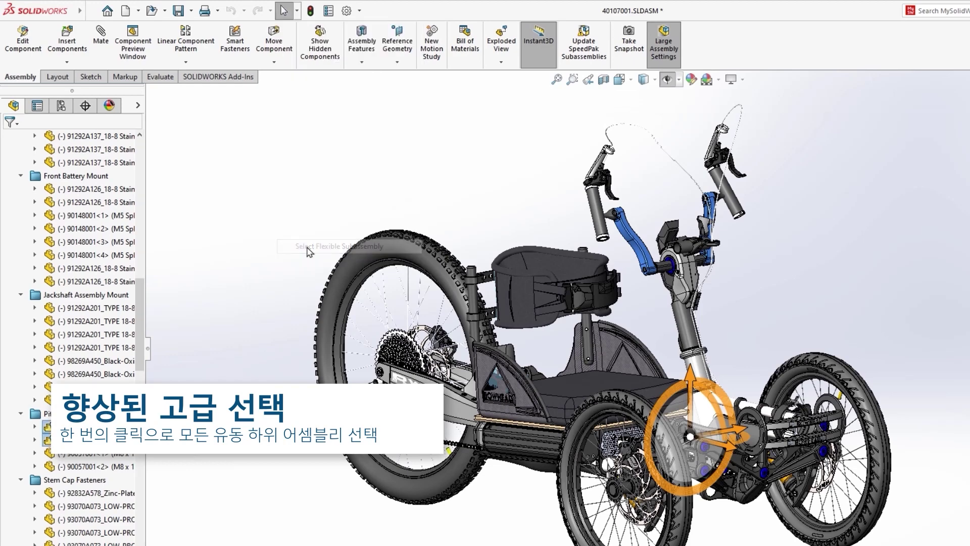
drag(140, 301, 146, 451)
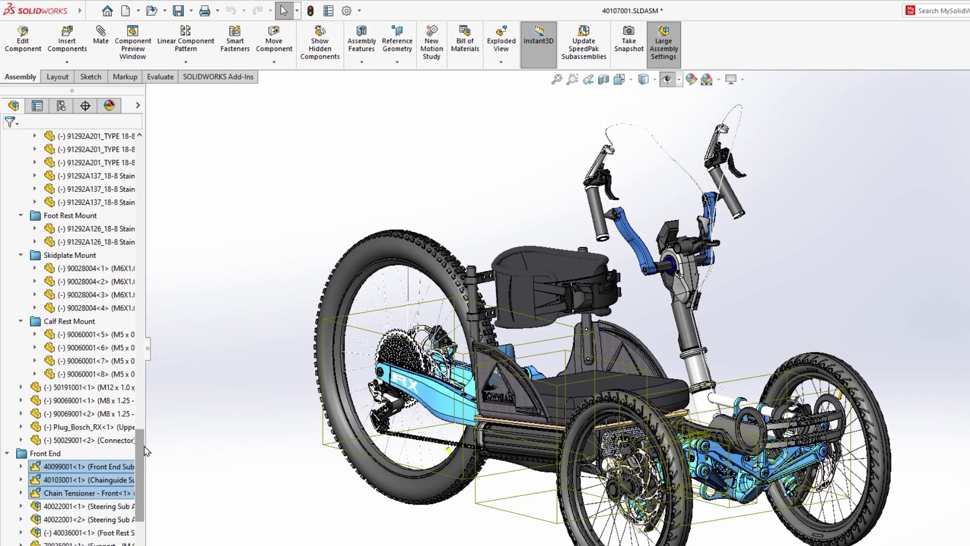
right_click(117, 475)
click(189, 265)
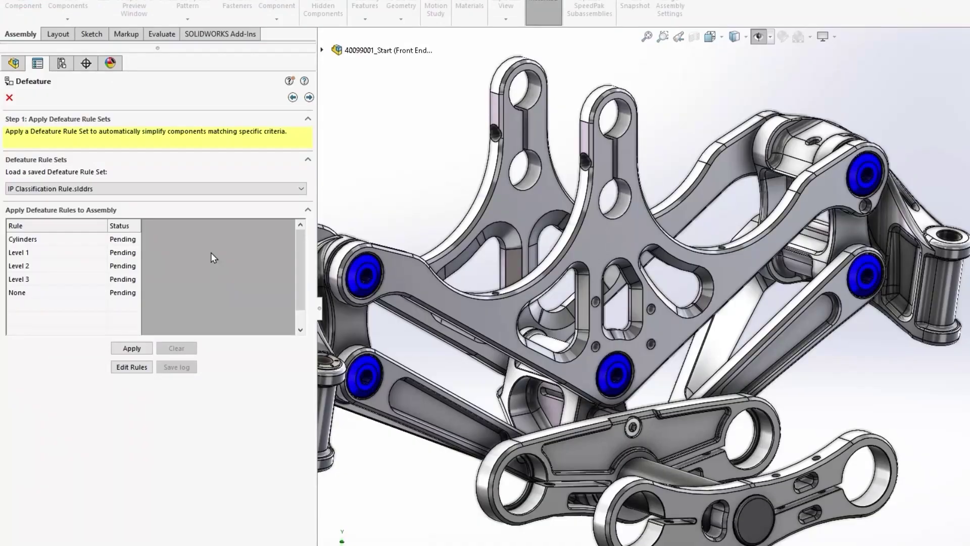
- Check the rules in IP Classification Rule.slddrs, apply them to the 40099001_Start assembly and complete the Defeature operation
click(132, 367)
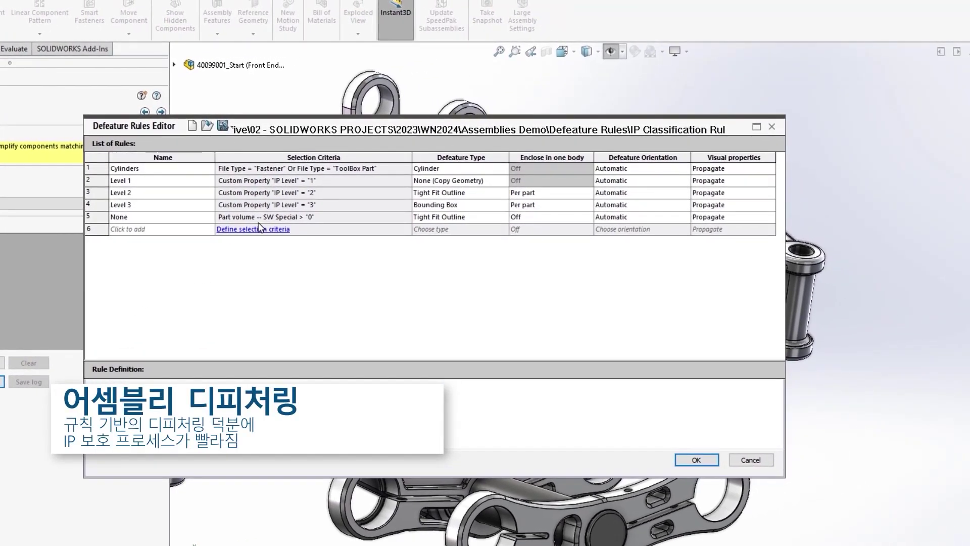
click(695, 460)
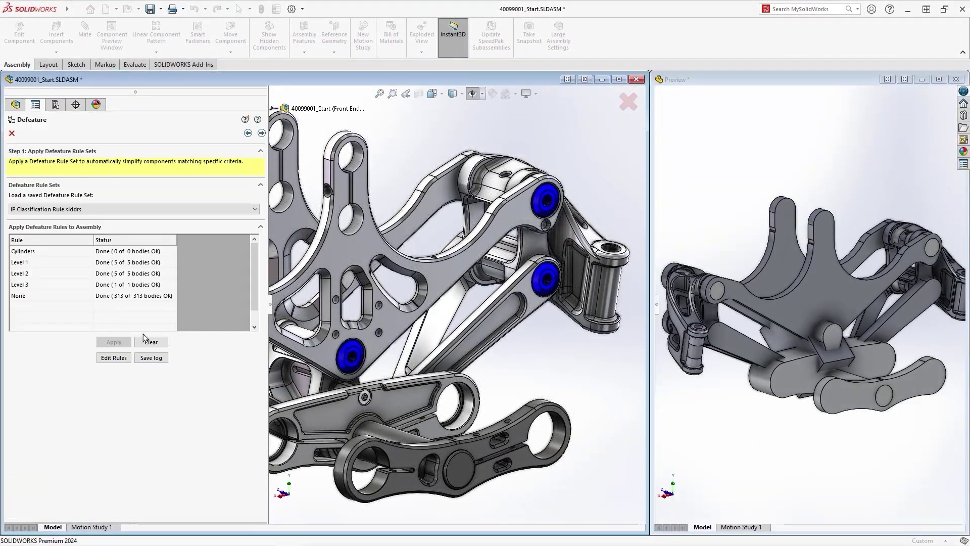
click(269, 304)
middle_drag(248, 222, 420, 288)
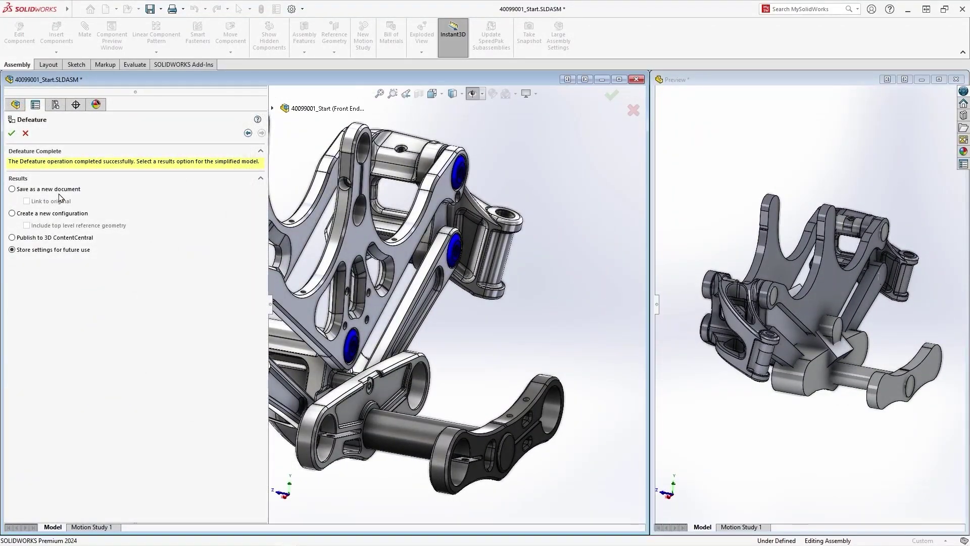
click(12, 134)
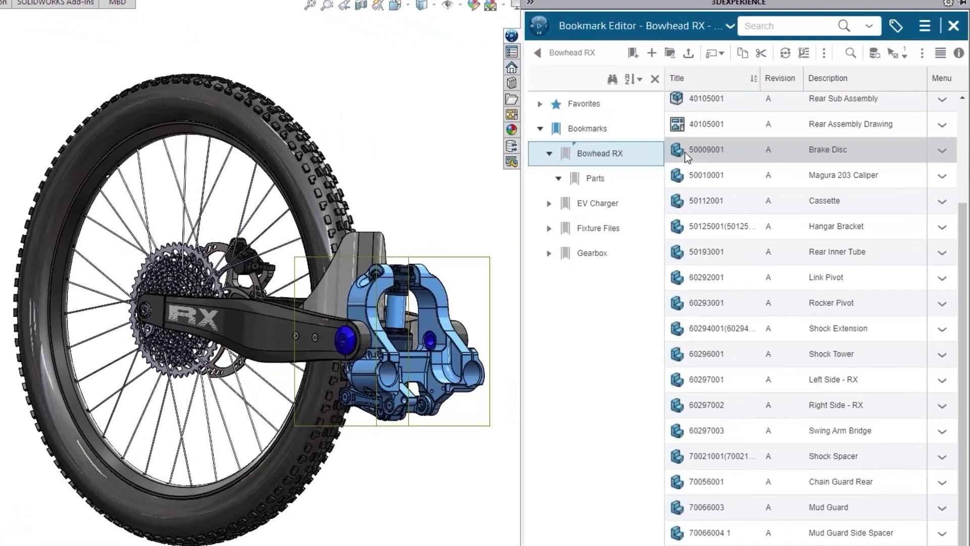
- Move the parts from Brake Disc 50009001 down the list from the Bowhead RX bookmark into its Parts bookmark
shift+click(750, 180)
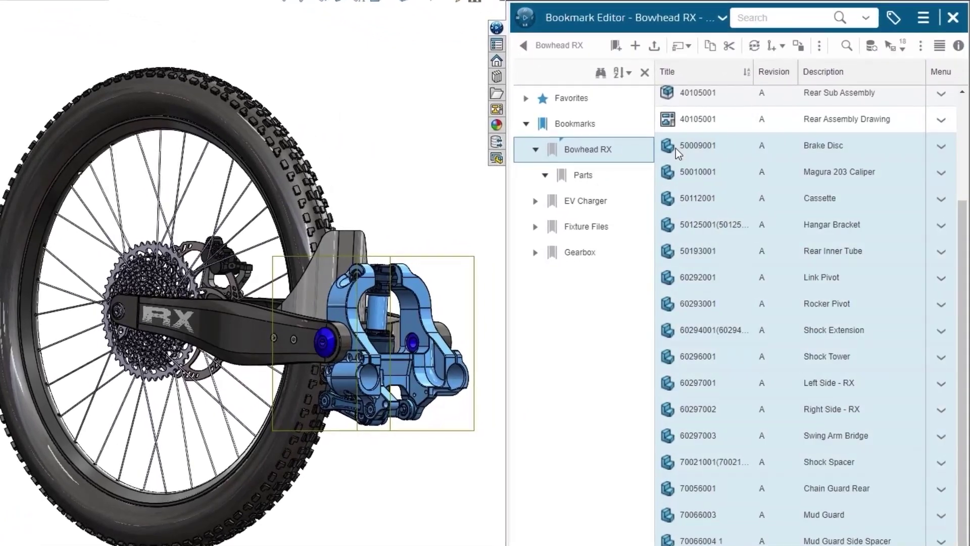
drag(675, 148, 592, 176)
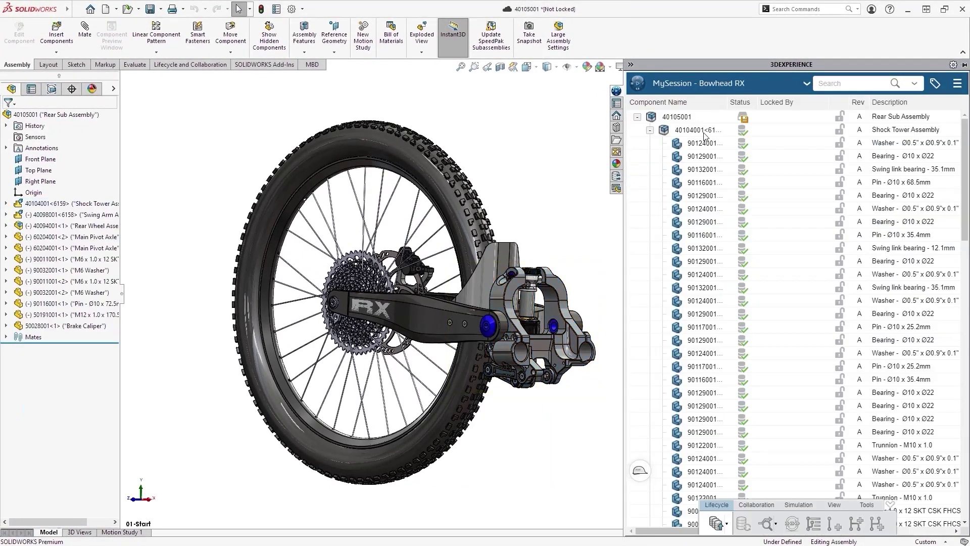
- View the relations of the Shock Tower Assembly 40104001 in the 3DEXPERIENCE session
right_click(663, 131)
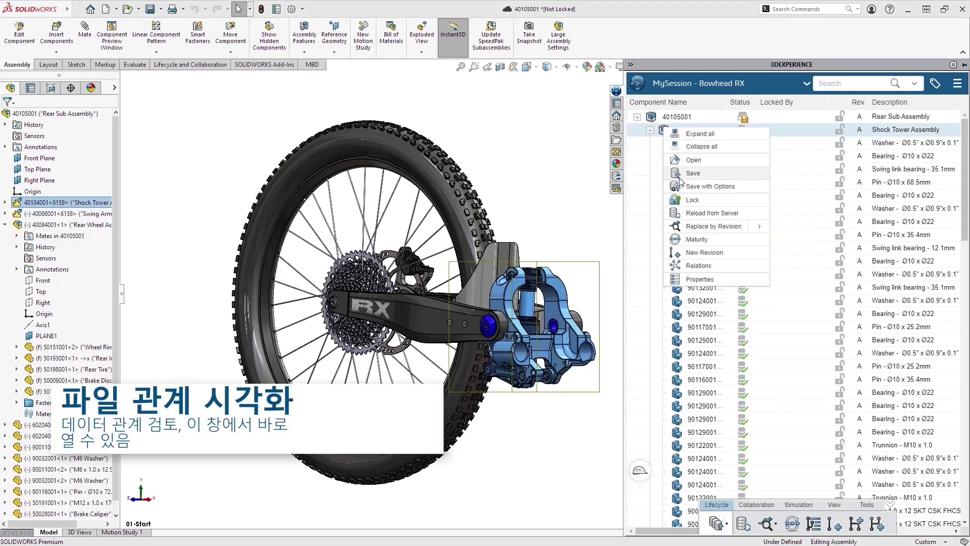
click(679, 266)
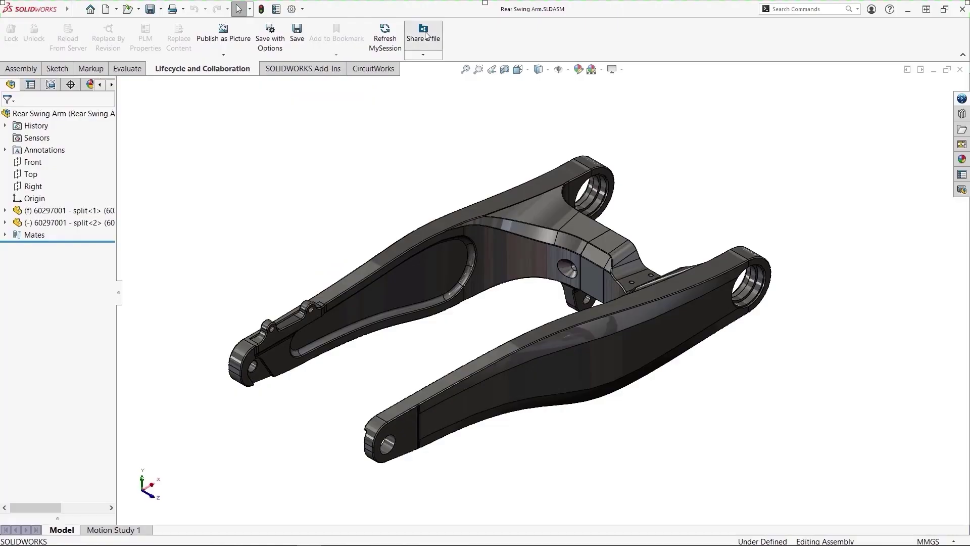
- Share Rear Swing Arm.3dxml through an external link with guest comments enabled, and open it in the browser from the invitation e-mail
click(423, 35)
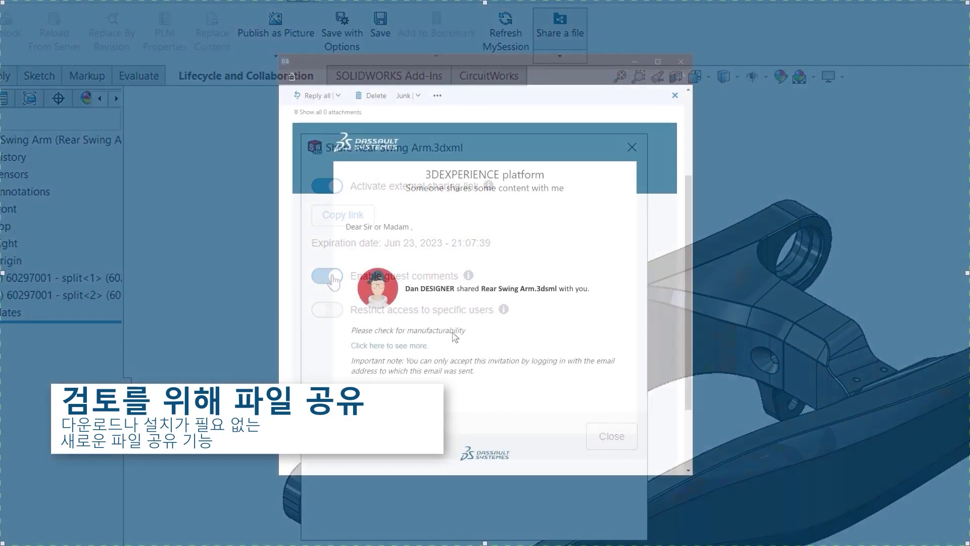
click(365, 346)
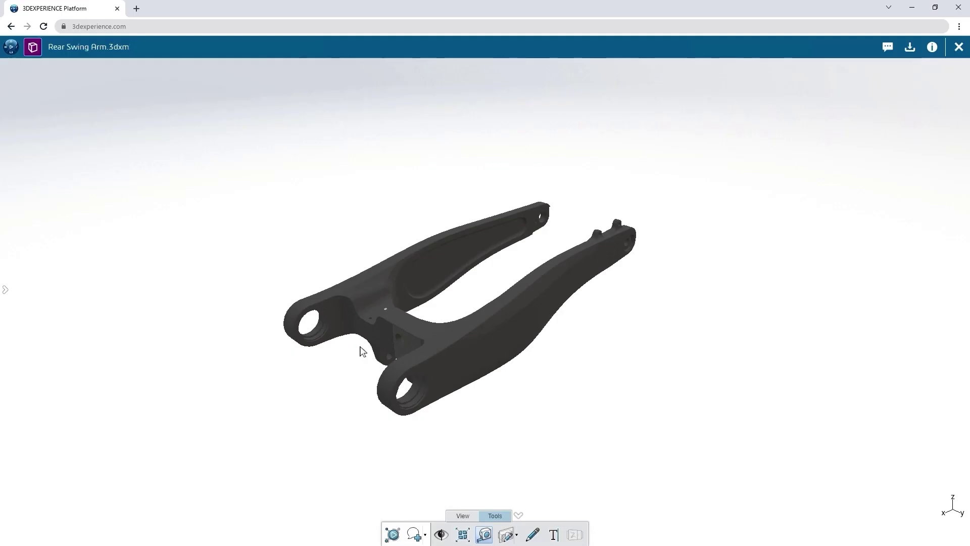
- Measure the diameter of the near pivot hole on the shared rear swing arm
click(484, 534)
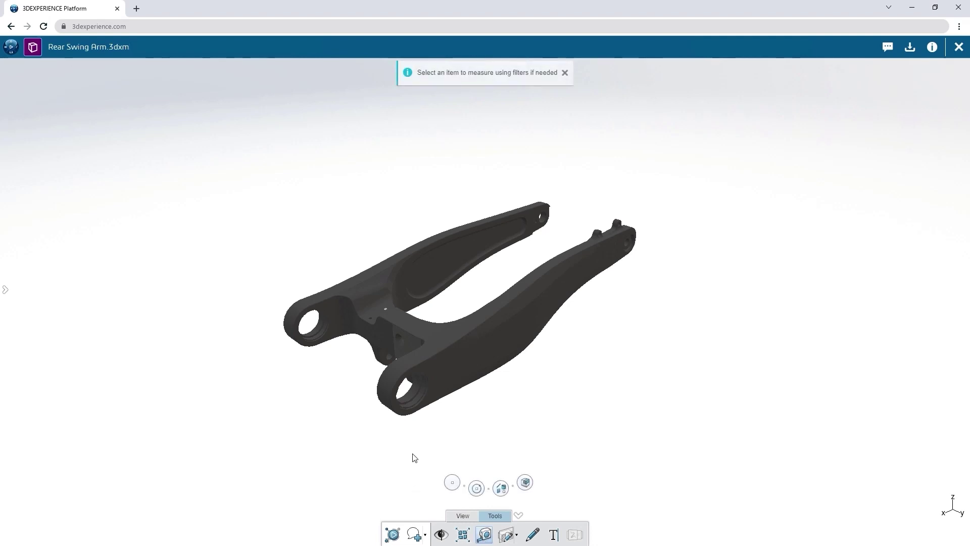
click(412, 414)
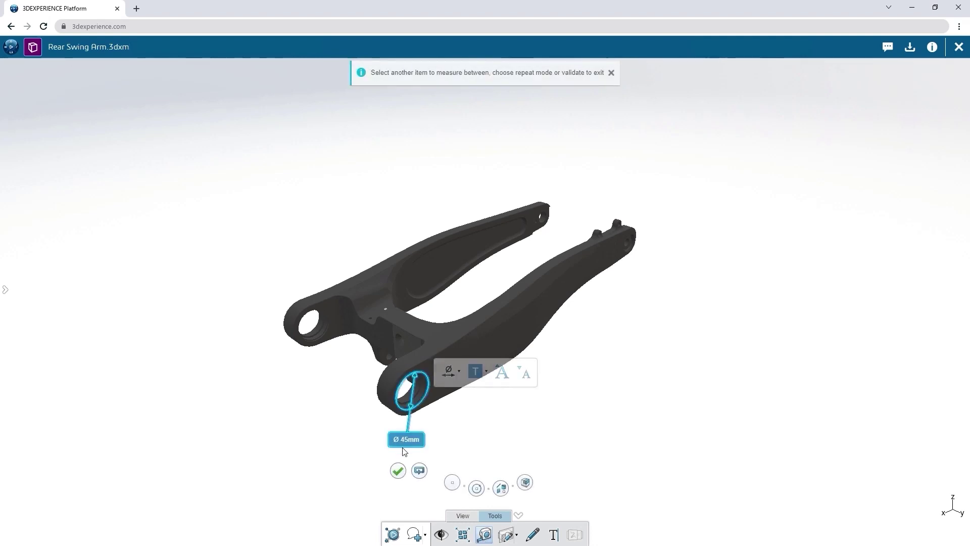